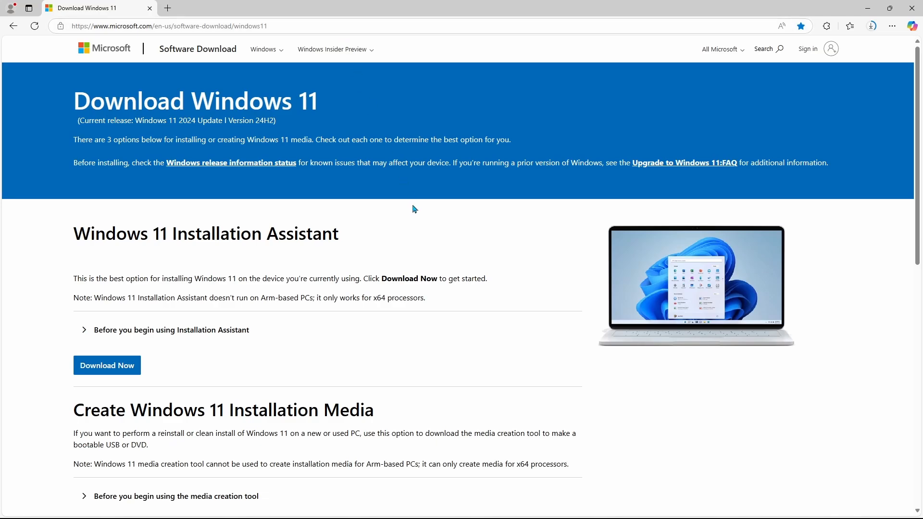
- Select Windows 11 (multi-edition ISO for x64 devices) as the disk image and request its download
scroll(412, 208, "down", 6)
scroll(412, 207, "down", 1)
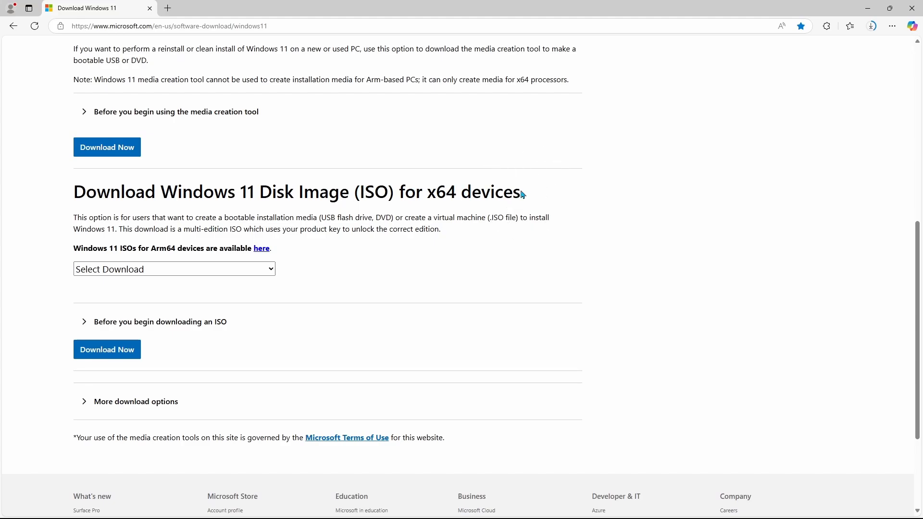
left_click(248, 275)
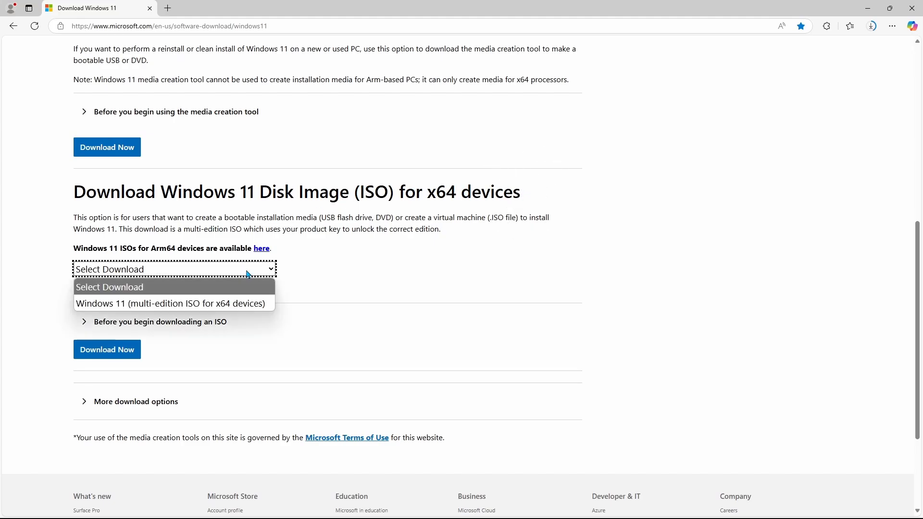
left_click(207, 304)
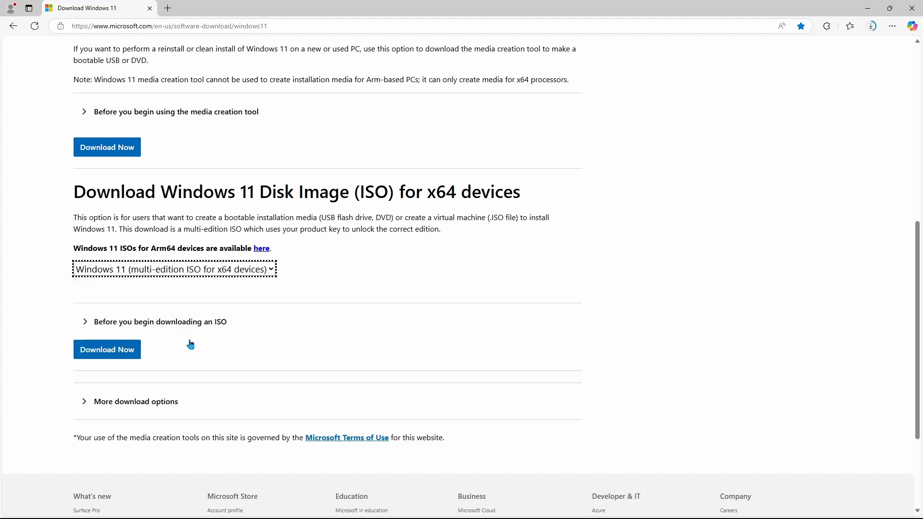
left_click(128, 353)
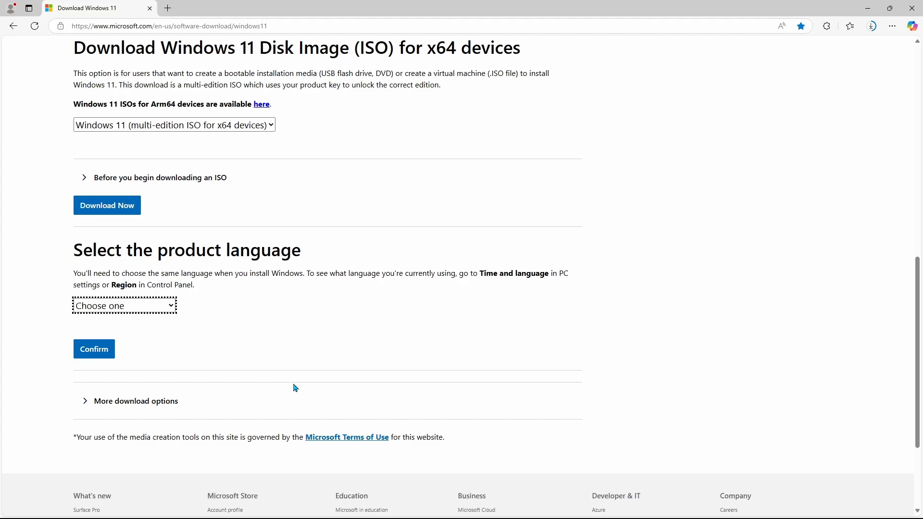
- Choose English International as the product language and confirm it
left_click(172, 311)
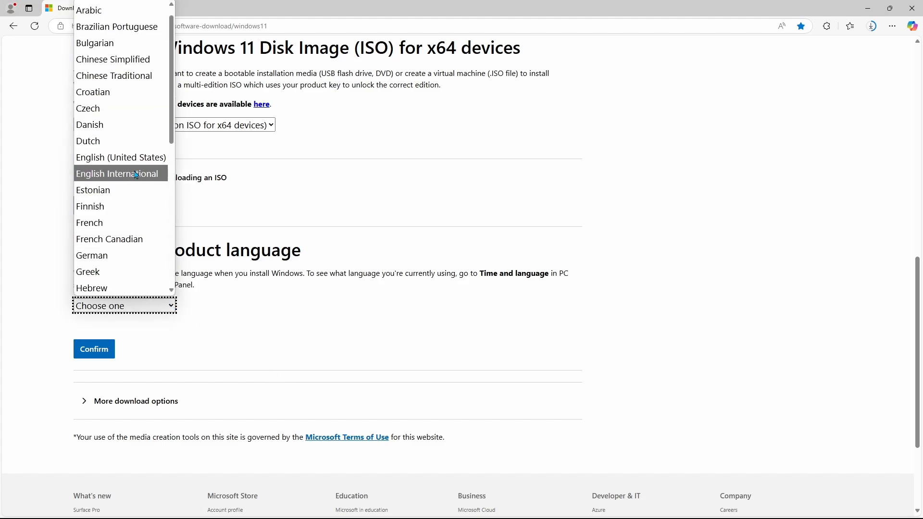
left_click(136, 175)
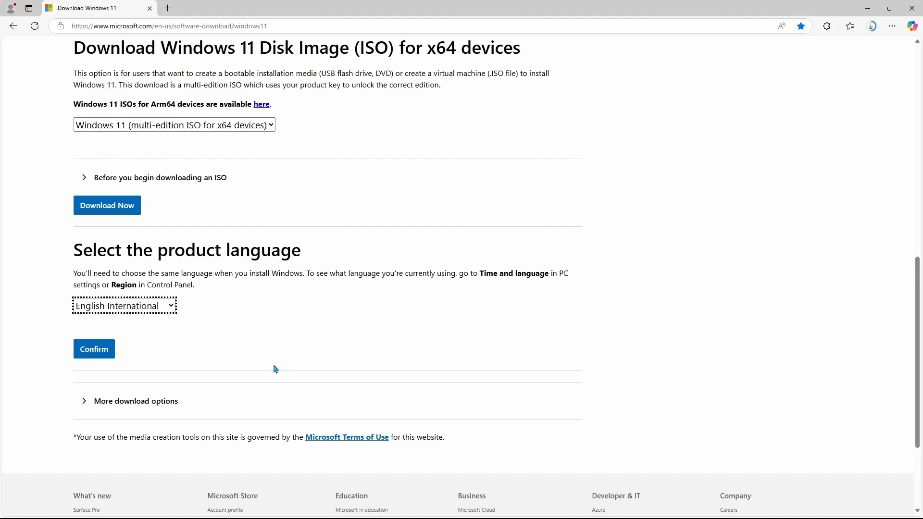
left_click(104, 352)
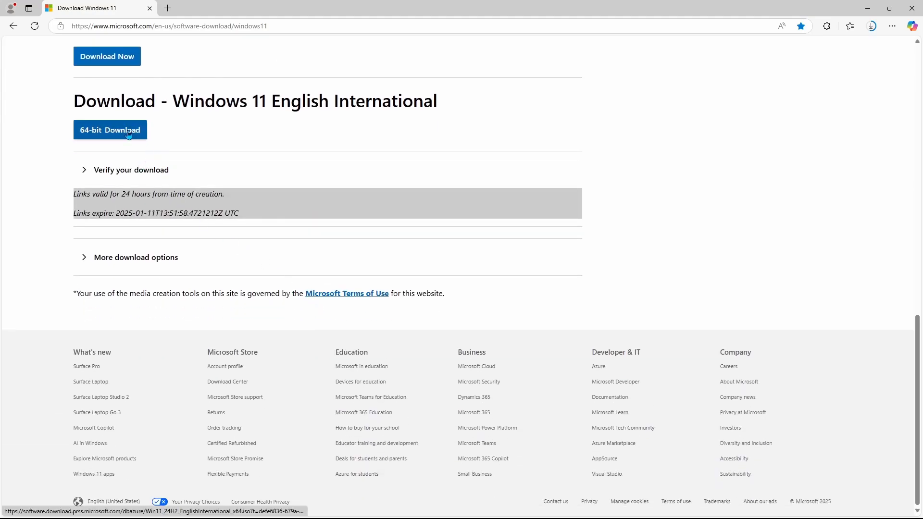
- Start the 64-bit ISO download, and cancel the duplicate download Win11_24H2_EnglishInternational_x64 (1).iso
left_click(129, 135)
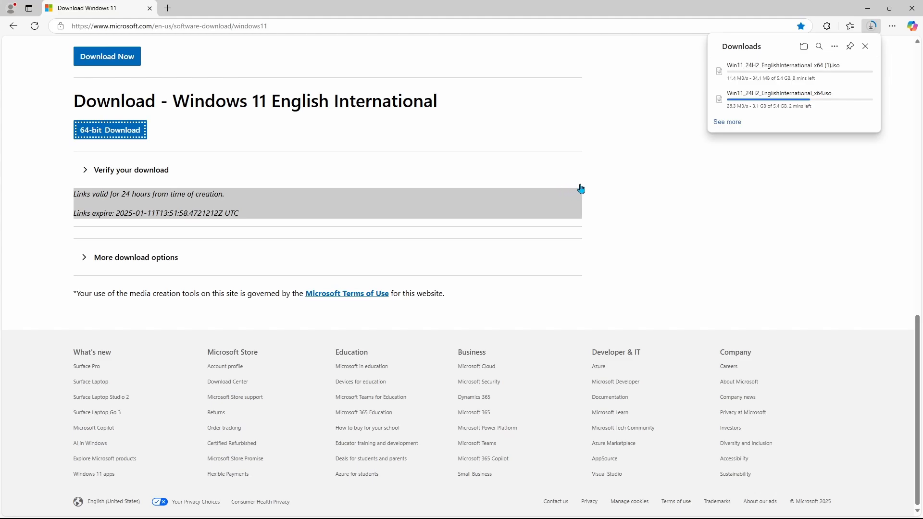
mouse_move(837, 82)
left_click(862, 71)
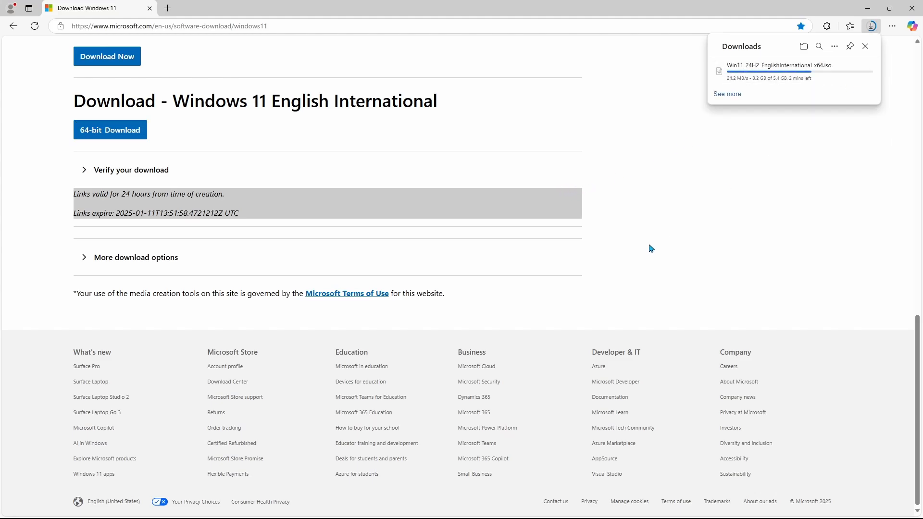
- Switch to Oracle VirtualBox Manager and begin a new virtual machine named Windows 11
key("alt+Tab")
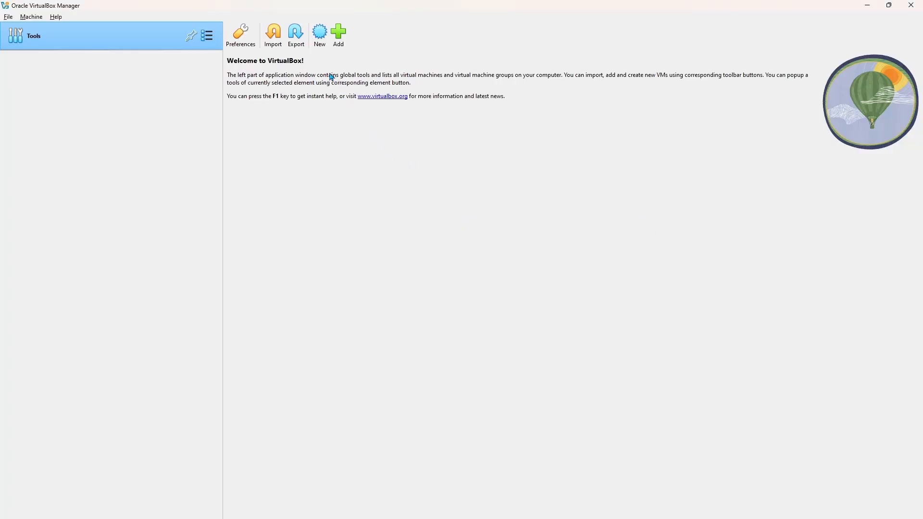
left_click(321, 34)
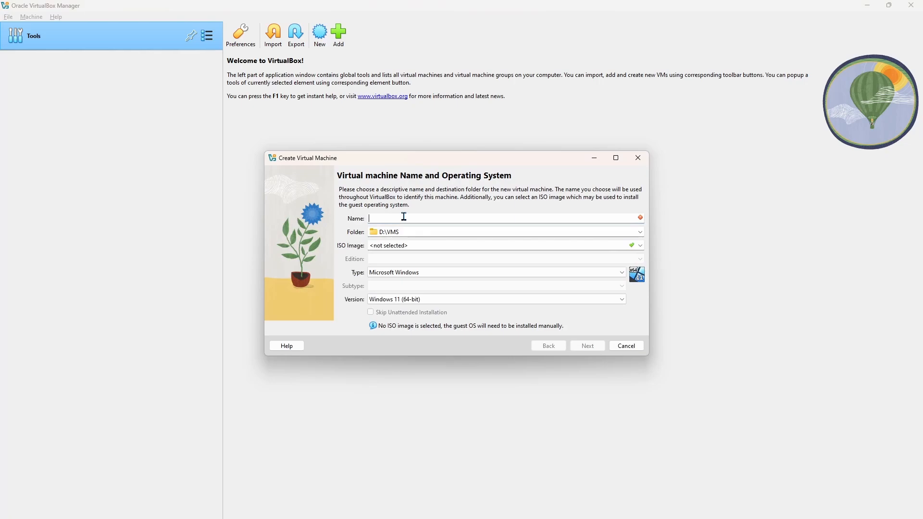
type("Windows 11")
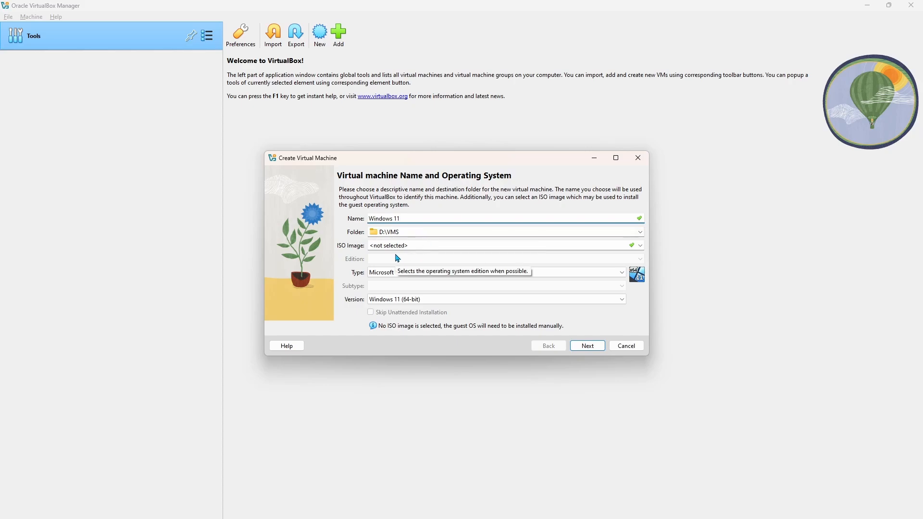
- Use D:\Win11_24H2_EnglishInternational_x64 (1).iso as the machine's ISO image and skip the unattended installation
left_click(641, 246)
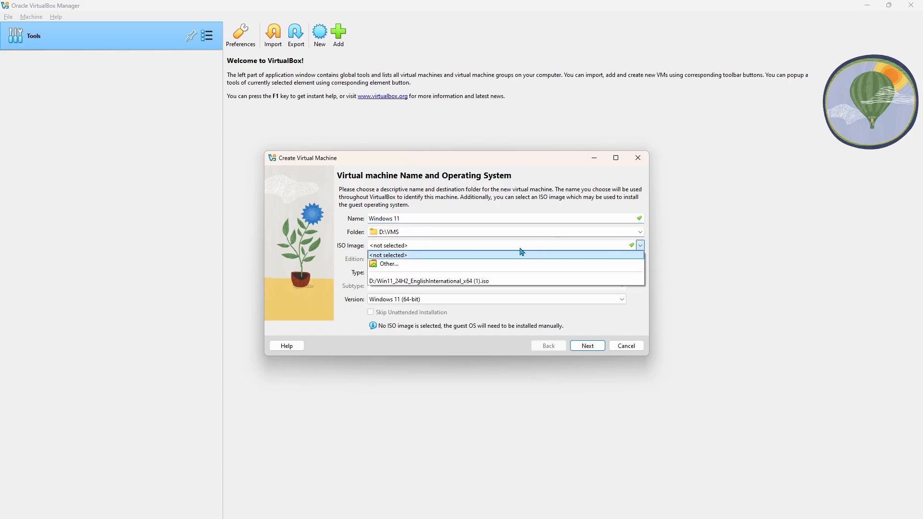
left_click(450, 283)
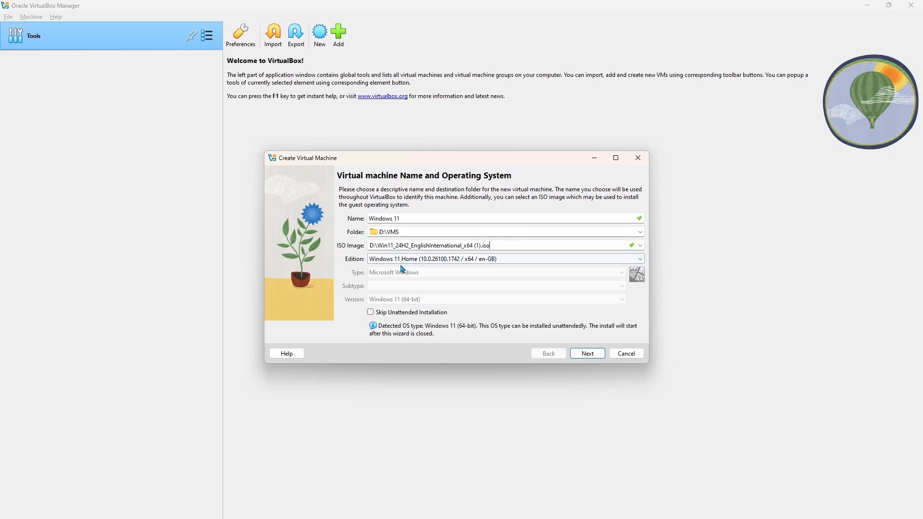
left_click(433, 313)
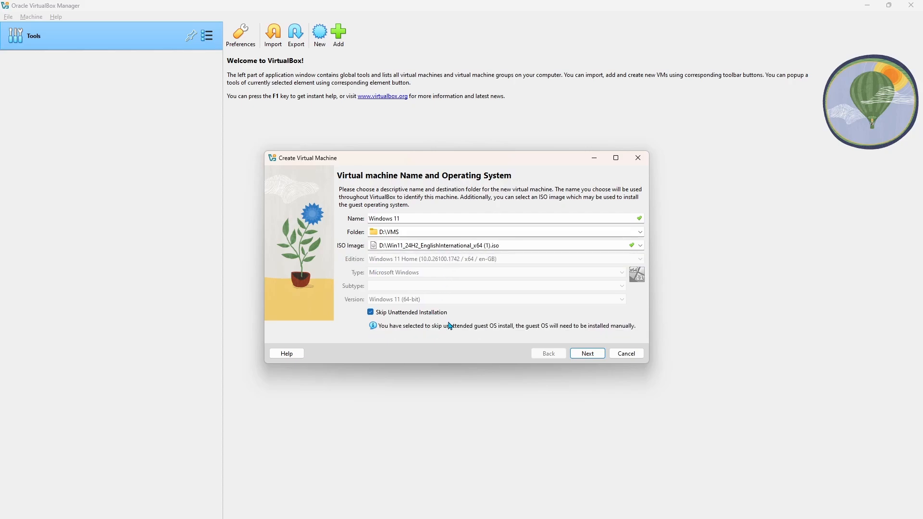
left_click(595, 354)
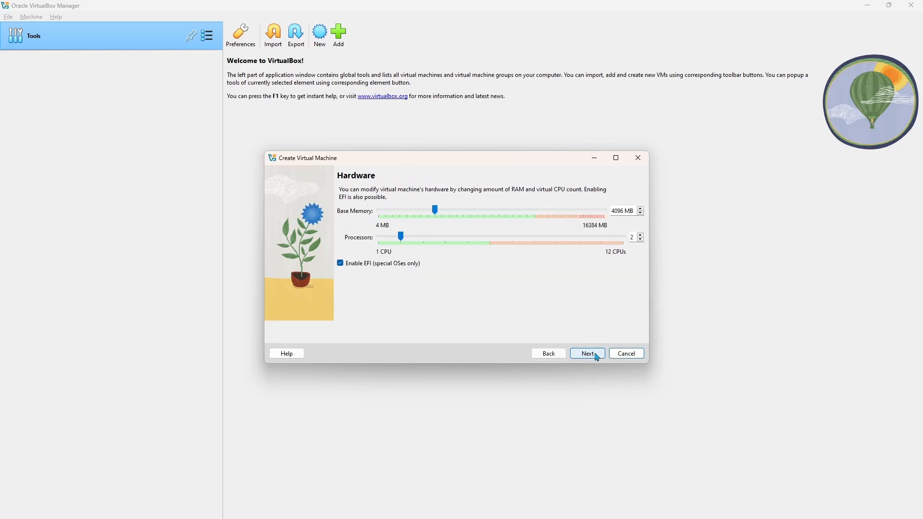
- Give the virtual machine 8192 MB of base memory and 4 processors
double_click(623, 211)
type("8192")
left_click(444, 238)
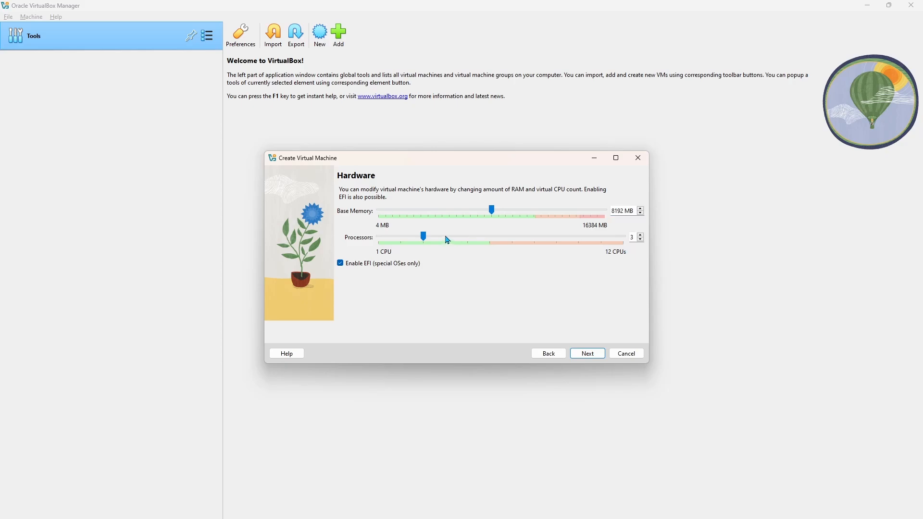
left_click(448, 240)
left_click(588, 355)
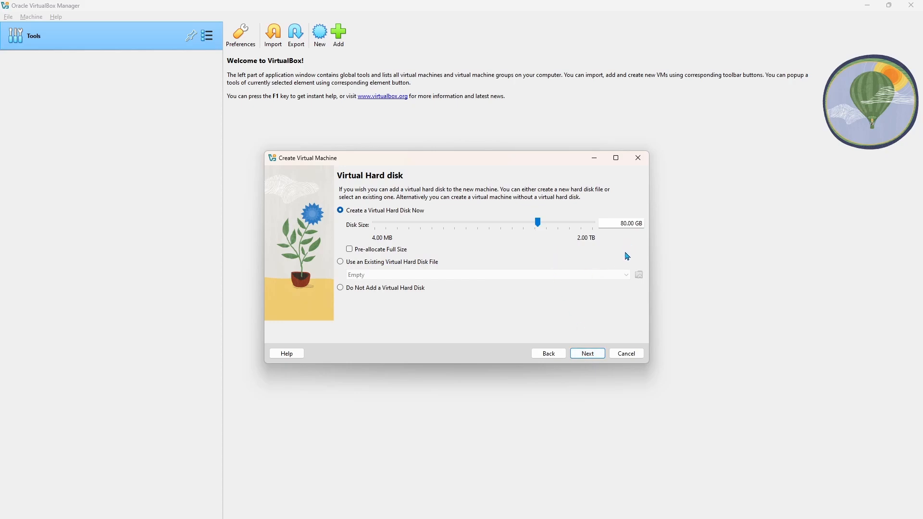
- Keep the new virtual hard disk at 80 GB and finish creating the virtual machine
left_click_drag(618, 220, 663, 222)
left_click(591, 357)
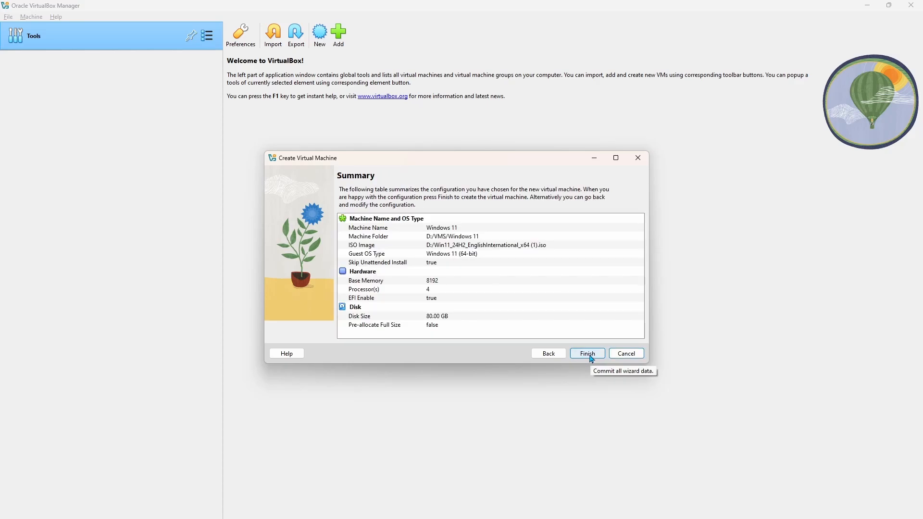
left_click(588, 354)
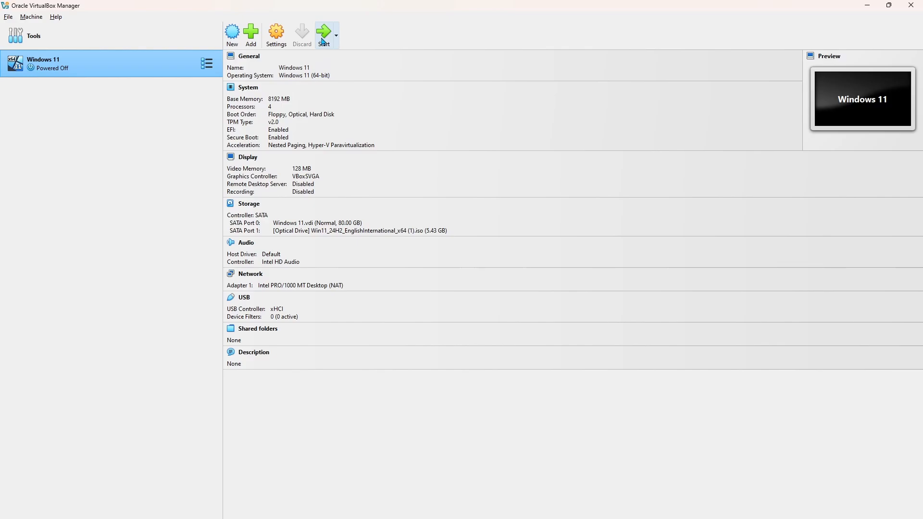
- Start the Windows 11 virtual machine, dismiss its notifications, and boot it from the installation disc
left_click(323, 42)
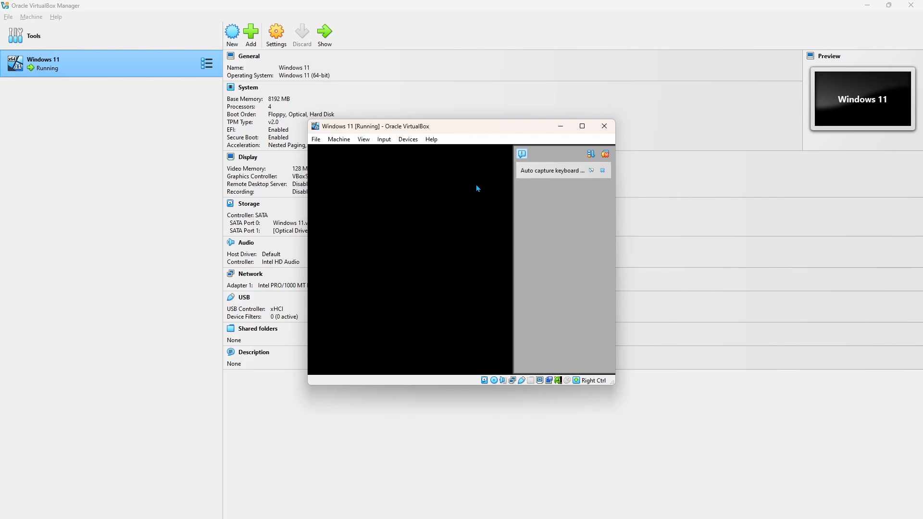
left_click(605, 154)
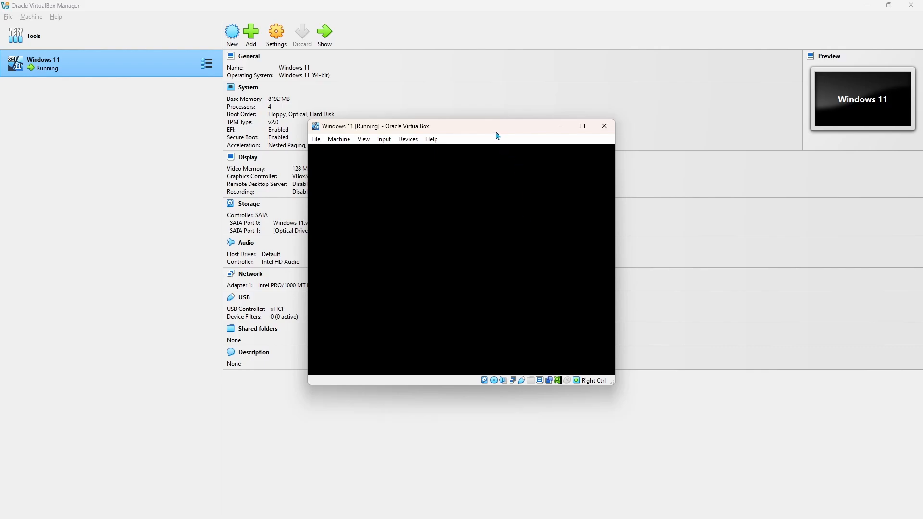
left_click_drag(497, 133, 479, 140)
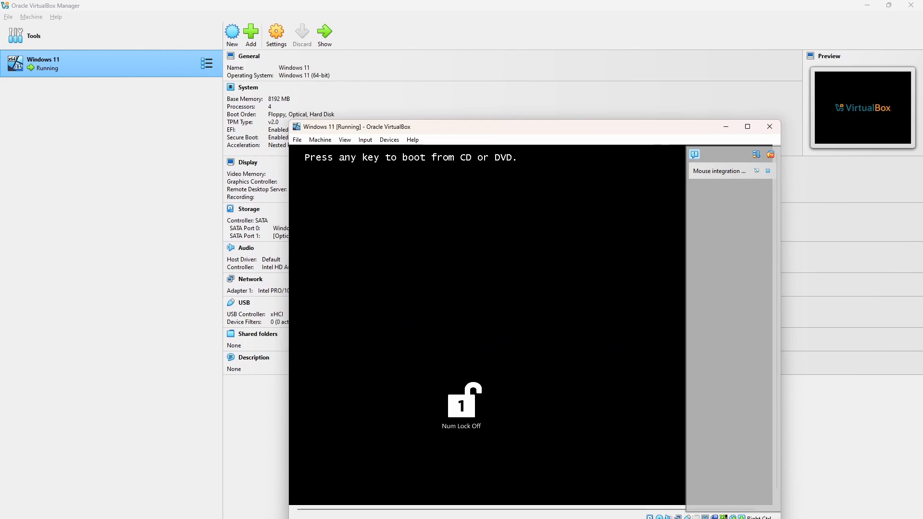
key("Return")
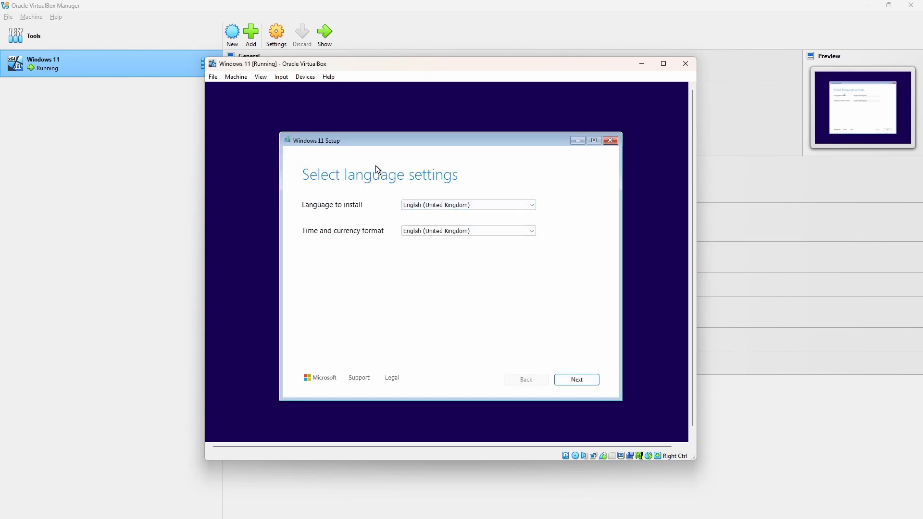
- Accept English (United Kingdom) for the language and time formats and the United Kingdom keyboard layout
left_click(577, 381)
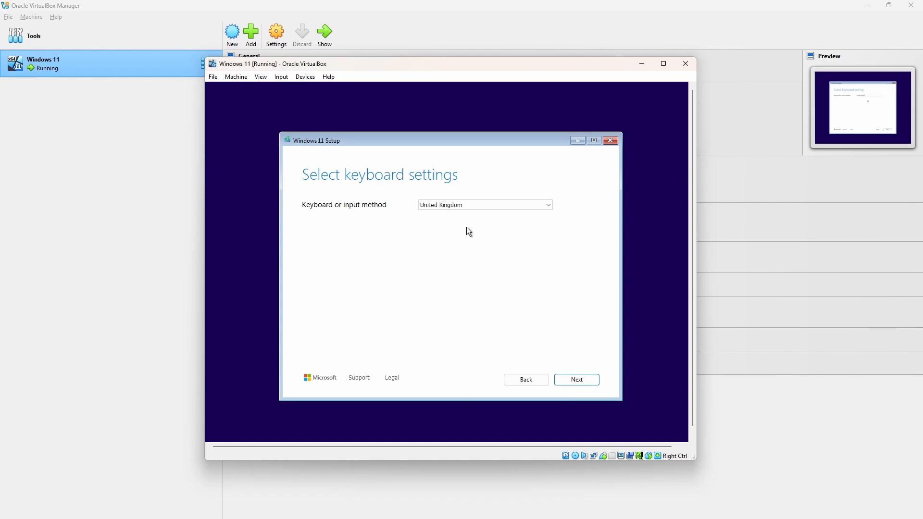
left_click(579, 381)
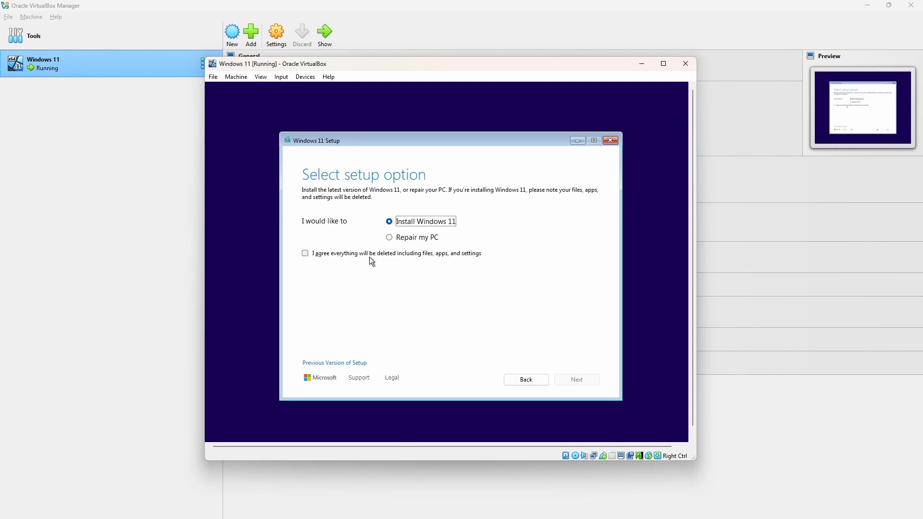
- Proceed with Install Windows 11, agreeing that everything will be deleted, and continue without a product key
left_click(353, 253)
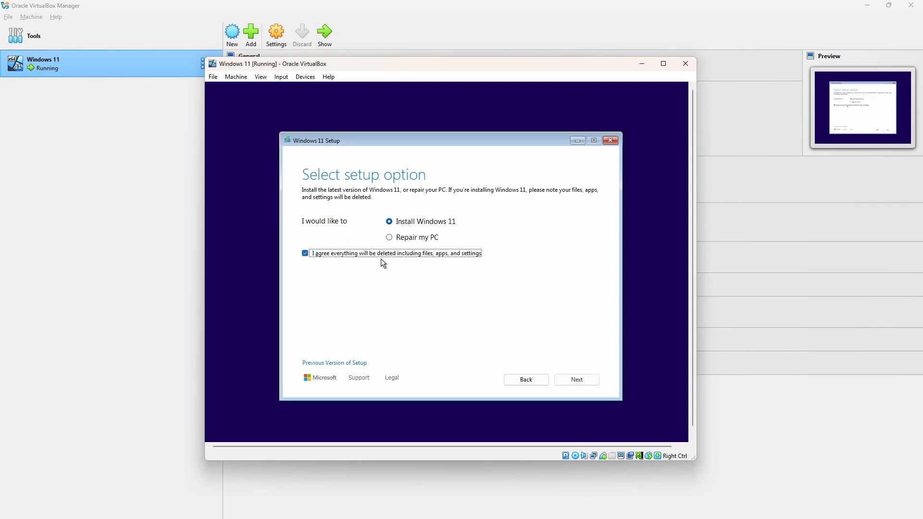
left_click(576, 382)
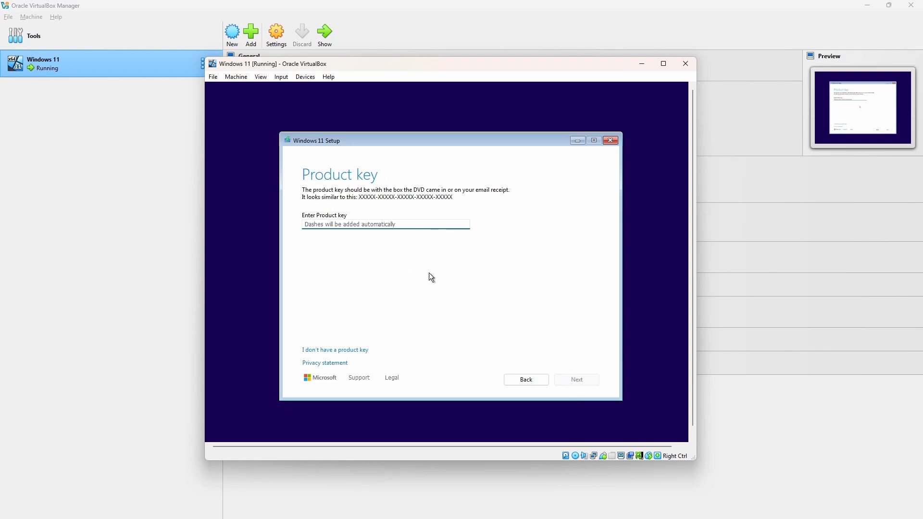
left_click(358, 350)
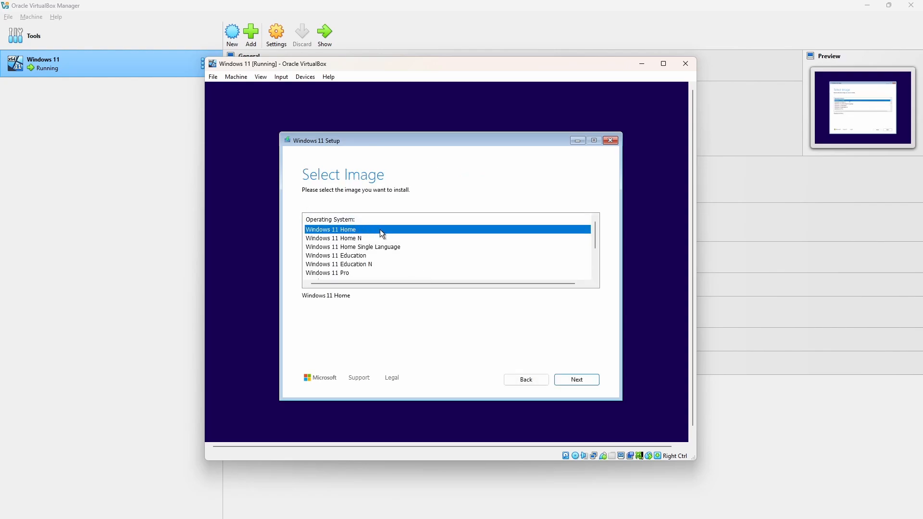
- Use the Windows 11 Home image and accept the licence terms
left_click(580, 380)
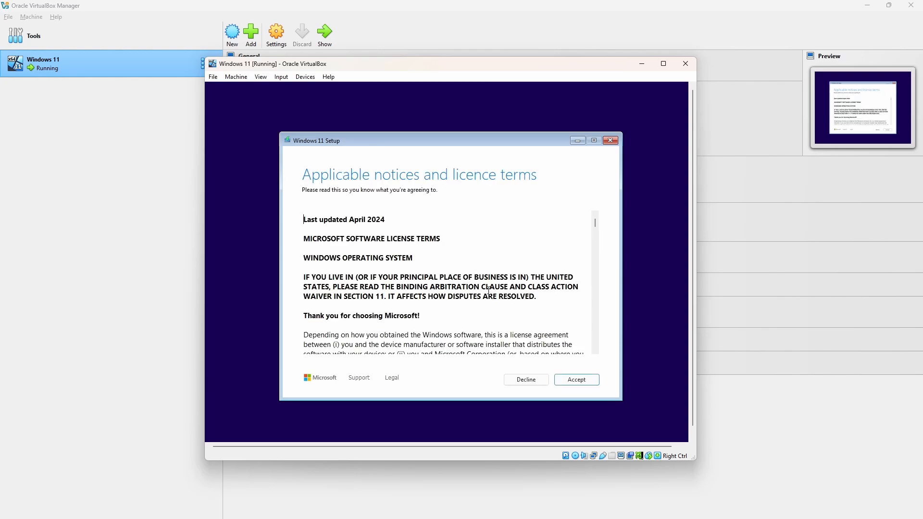
scroll(486, 292, "down", 6)
scroll(485, 292, "down", 15)
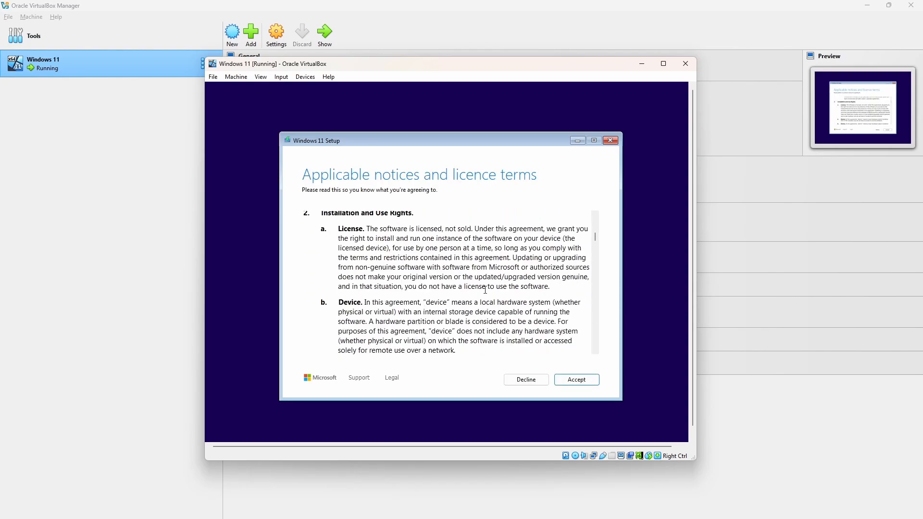
left_click(577, 380)
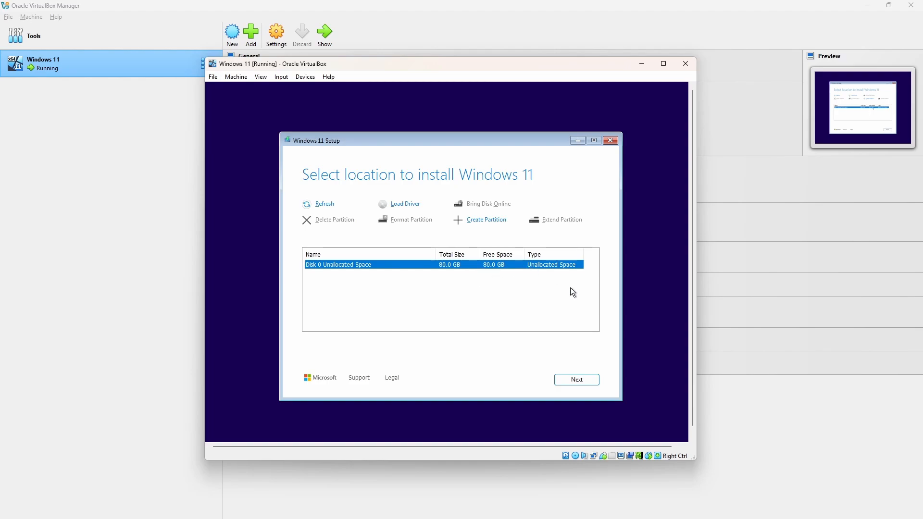
- Choose the unallocated space on Disk 0 as the install location and start the Windows 11 Home installation
left_click(576, 380)
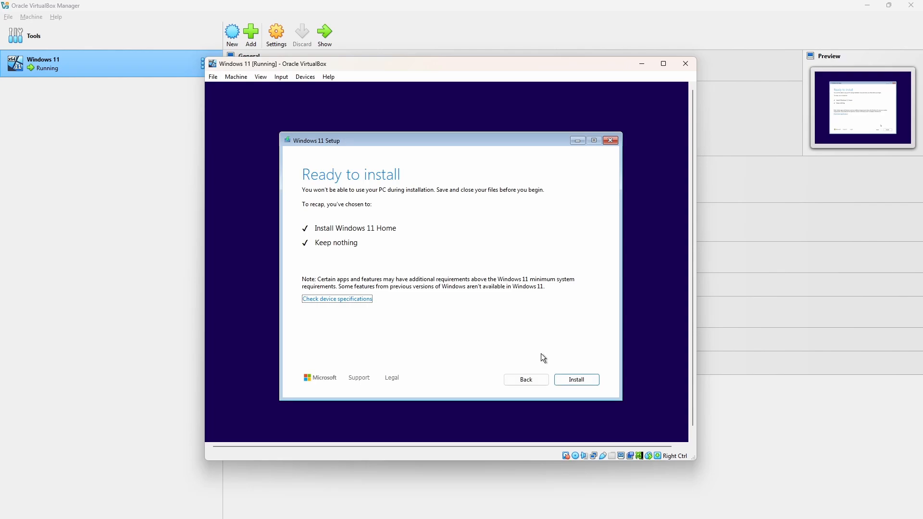
left_click(577, 379)
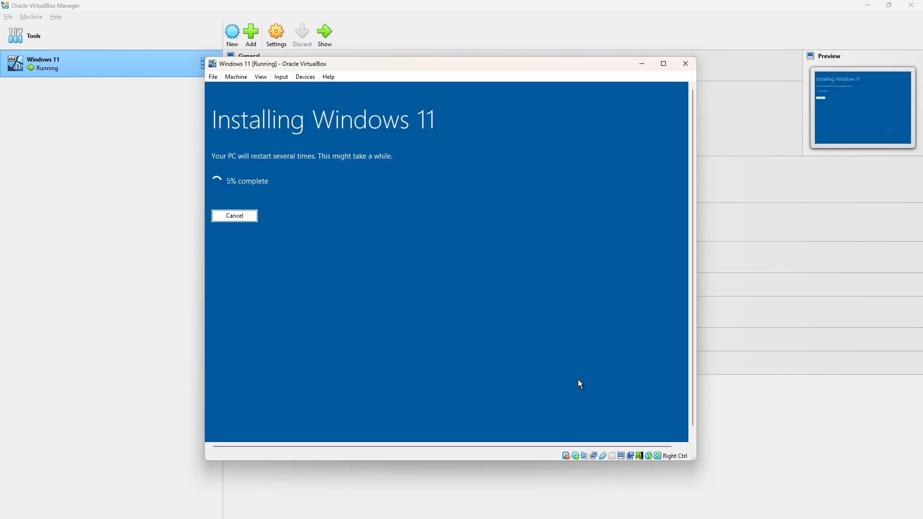